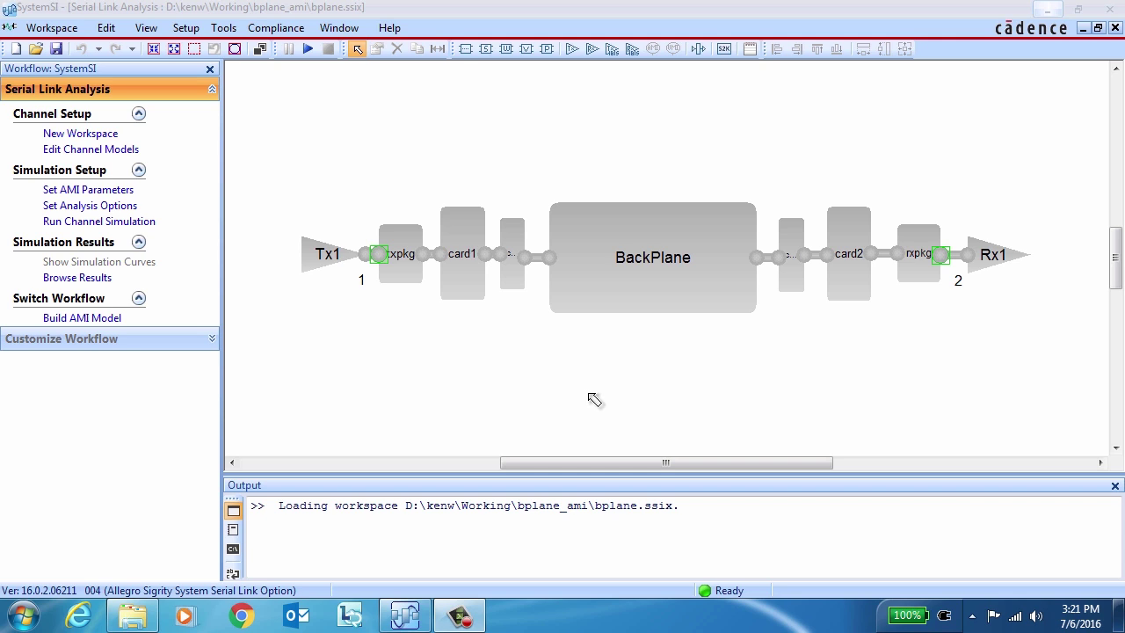
- Run the channel simulation under the name no_EQ and show its eye density as a flat 2D plot
{"action": "left_click", "coordinate": [127, 223]}
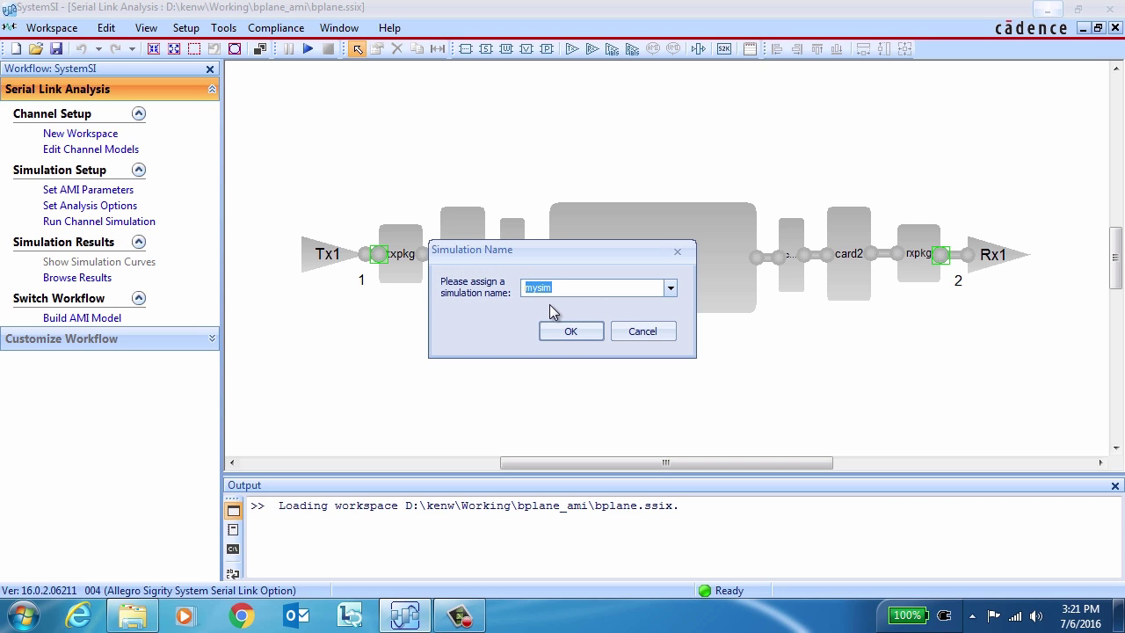
{"action": "type", "text": "no_EQ"}
{"action": "left_click", "coordinate": [567, 338]}
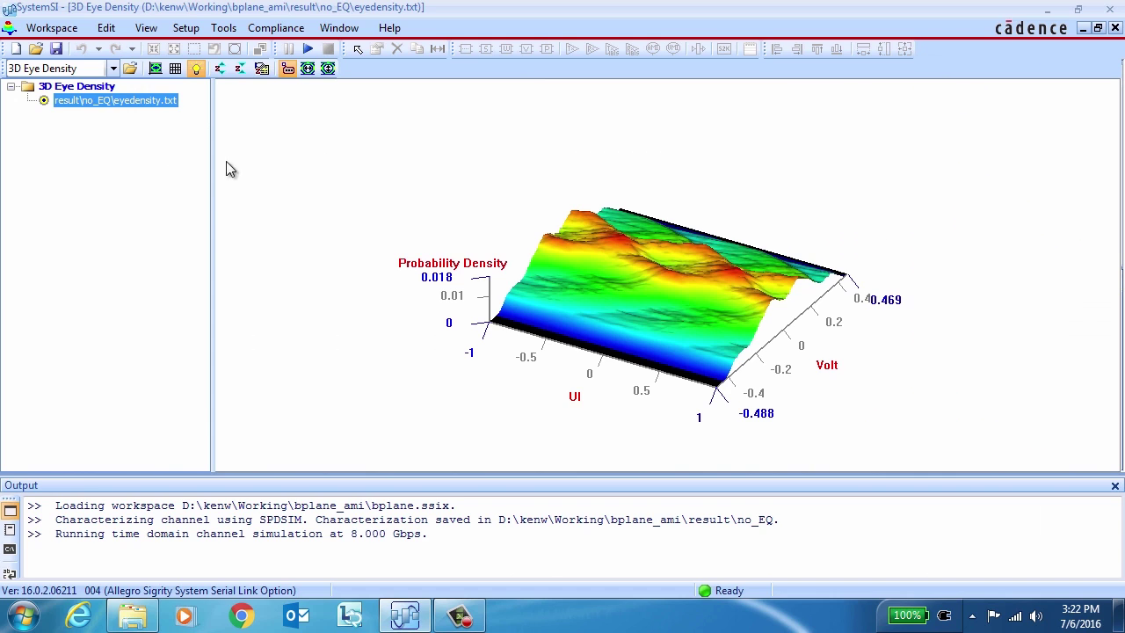
{"action": "left_click", "coordinate": [156, 69]}
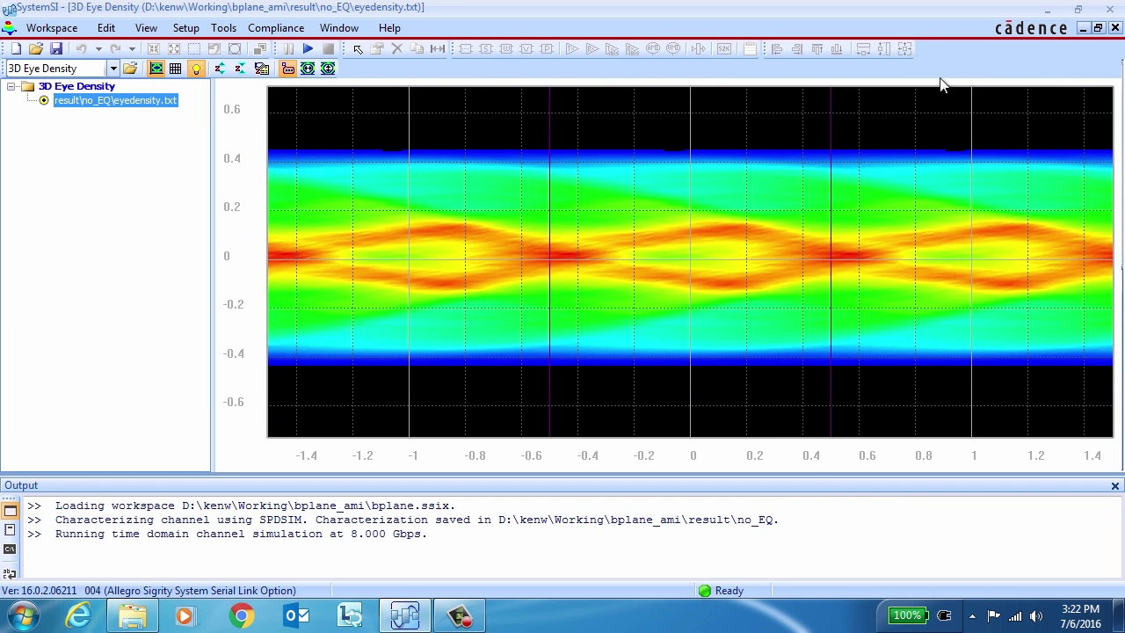
- Restore the default window arrangement and maximize the Serial Link Analysis schematic
{"action": "left_click", "coordinate": [335, 28]}
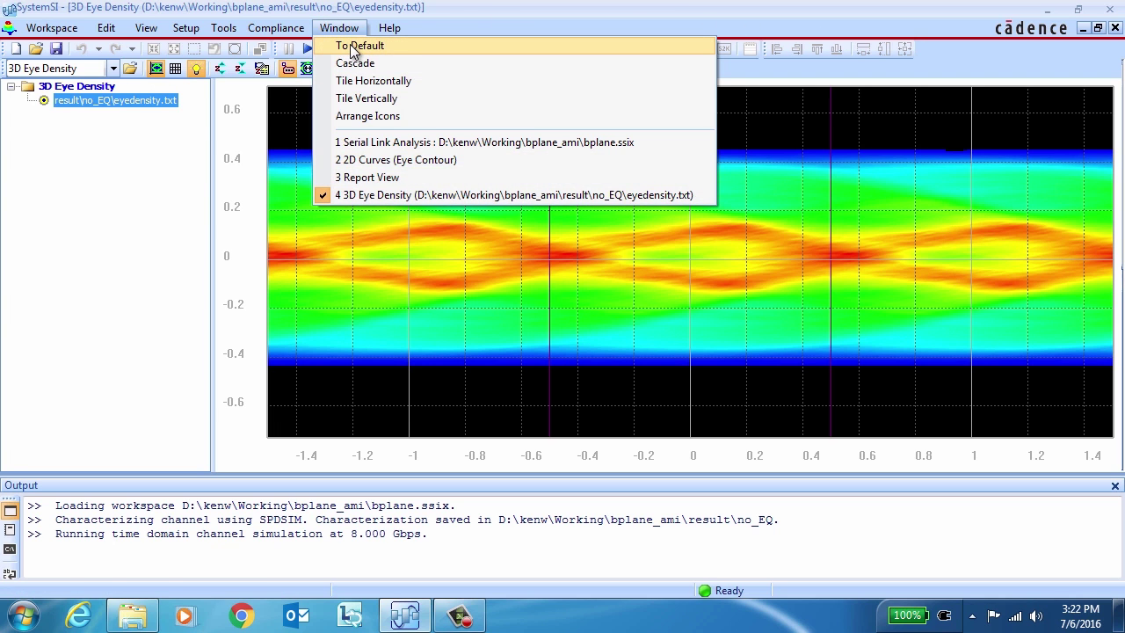
{"action": "left_click", "coordinate": [353, 46]}
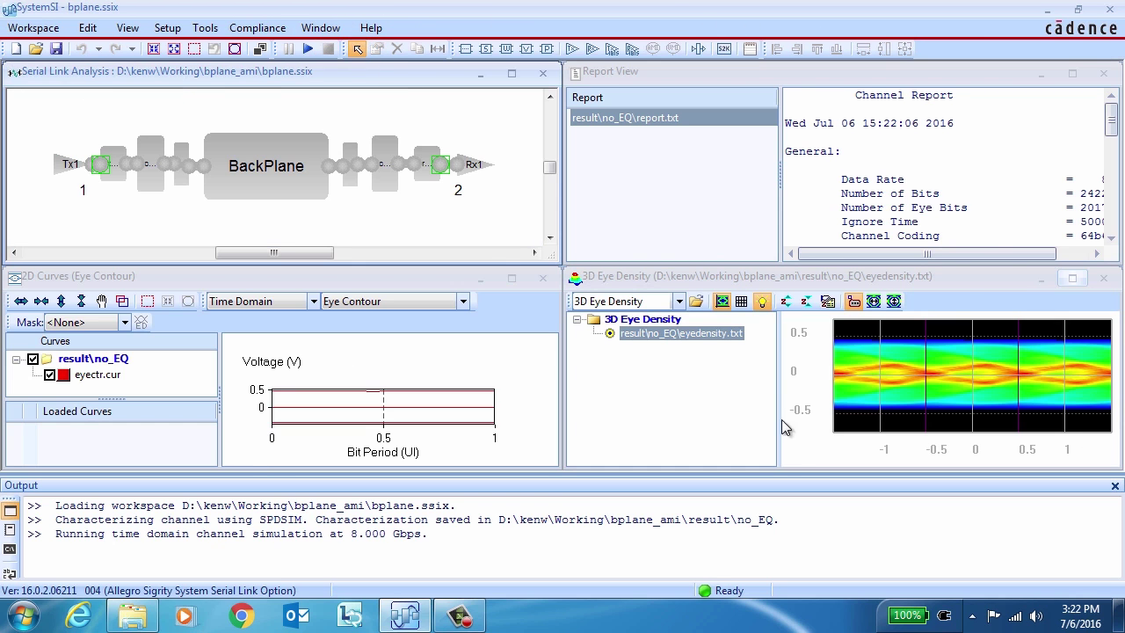
{"action": "left_click", "coordinate": [509, 75]}
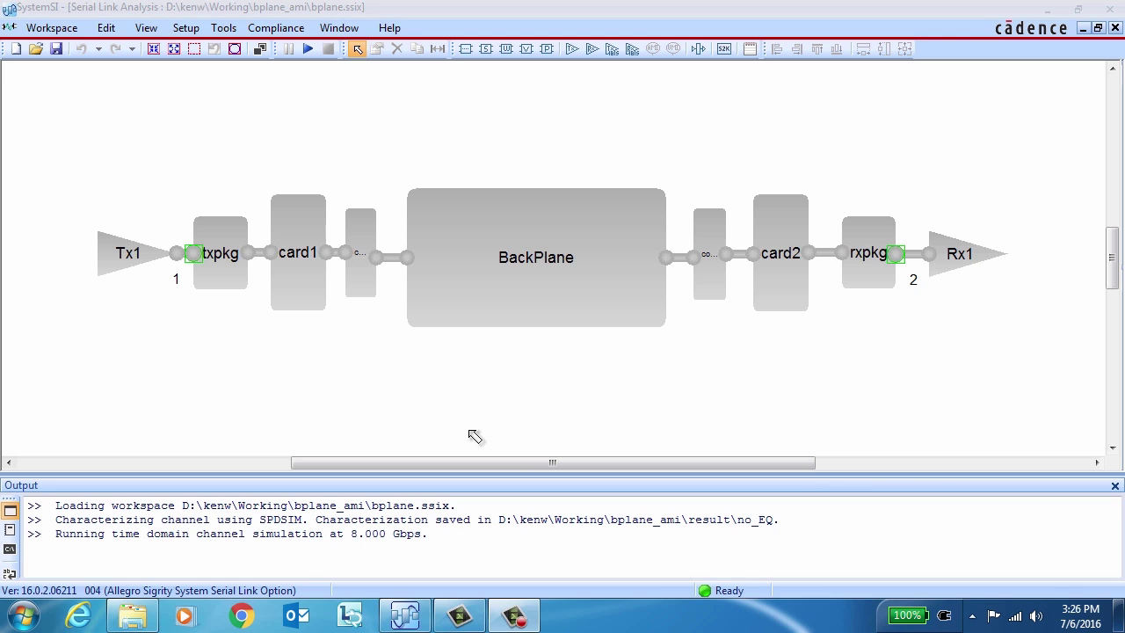
- Start building an AMI model for the Rx1 receiver, name it My_Rx, and include automatic gain control in it
{"action": "left_click", "coordinate": [967, 264]}
{"action": "right_click", "coordinate": [967, 264]}
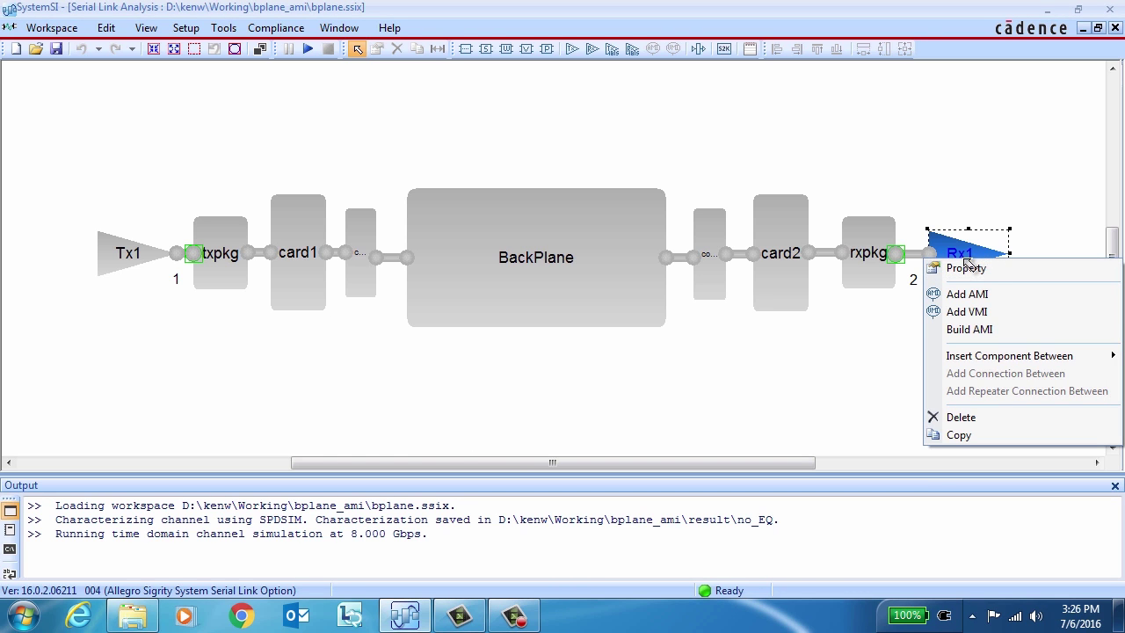
{"action": "left_click", "coordinate": [991, 330]}
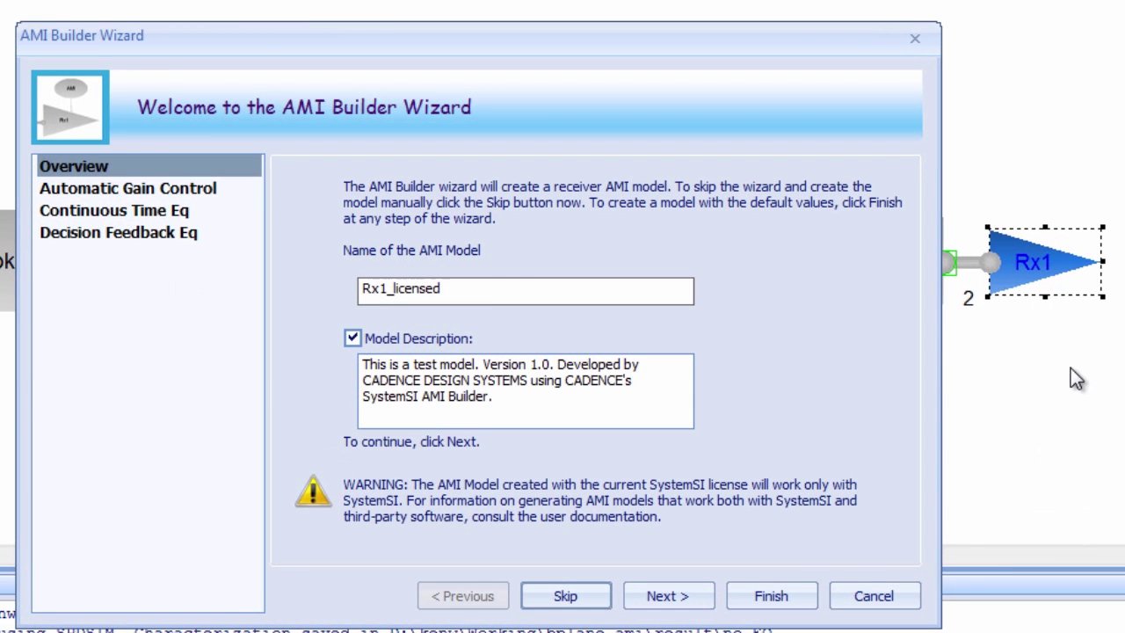
{"action": "key", "text": "Delete"}
{"action": "left_click_drag", "start_coordinate": [482, 290], "coordinate": [342, 288]}
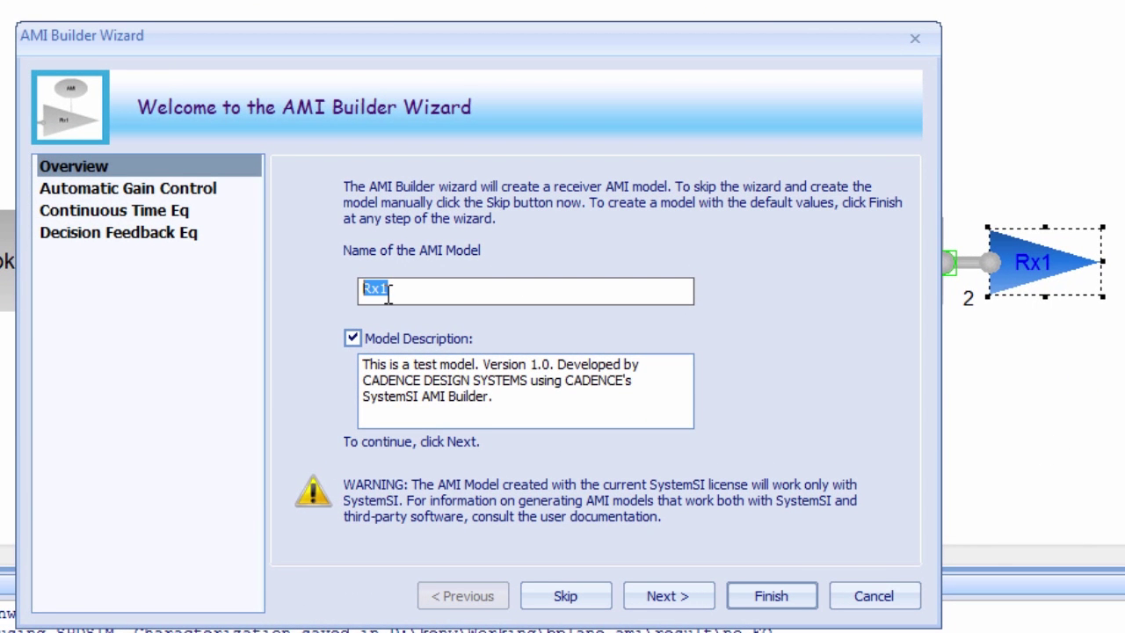
{"action": "type", "text": "My_Rx"}
{"action": "left_click", "coordinate": [666, 600]}
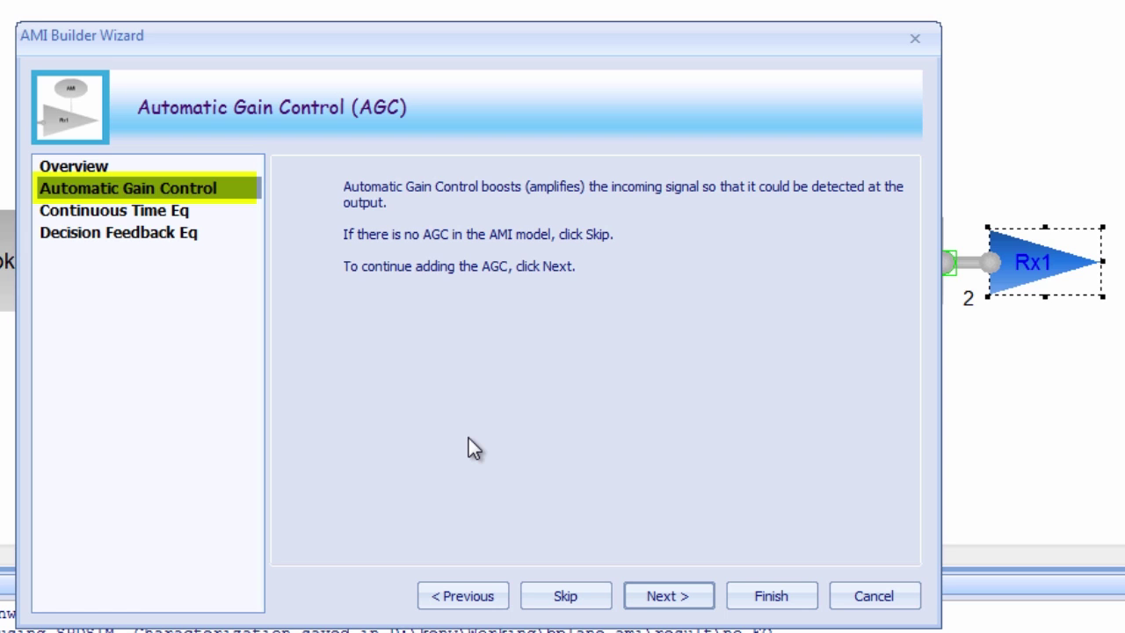
{"action": "left_click", "coordinate": [657, 598]}
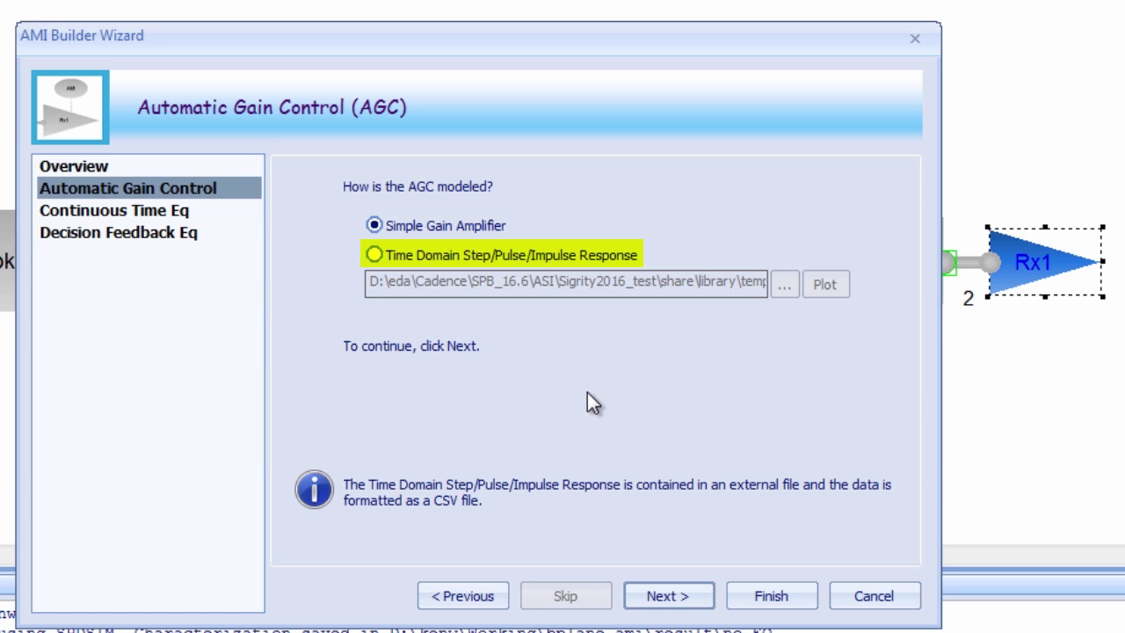
- Preview the Time Domain Step/Pulse/Impulse Response option for the AGC by plotting its sample curve file
{"action": "left_click", "coordinate": [370, 255]}
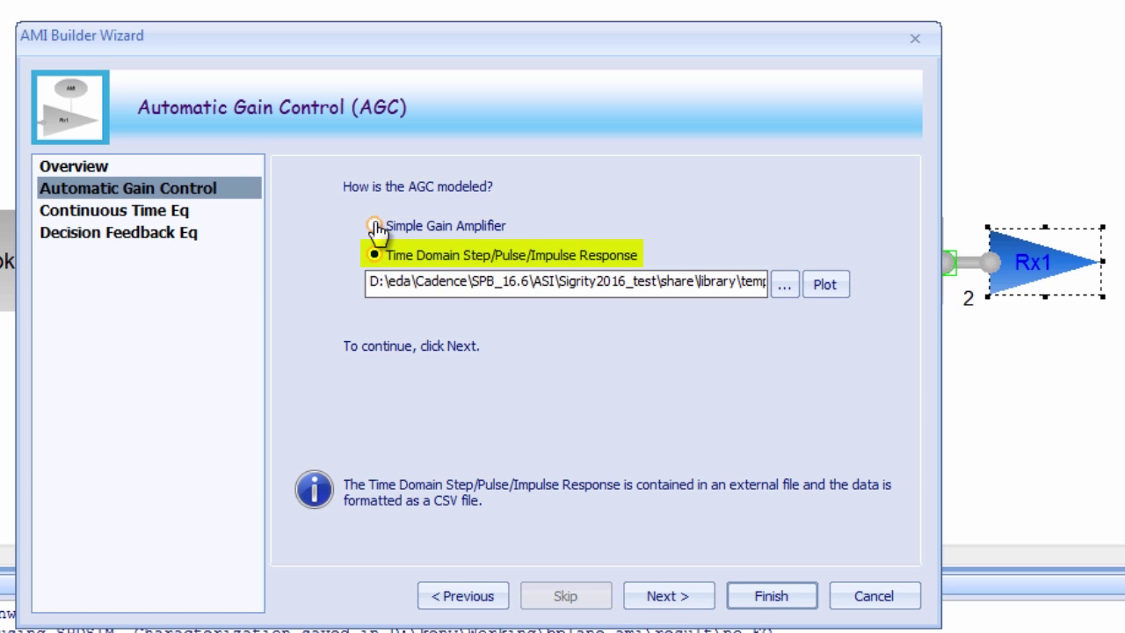
{"action": "left_click", "coordinate": [826, 283]}
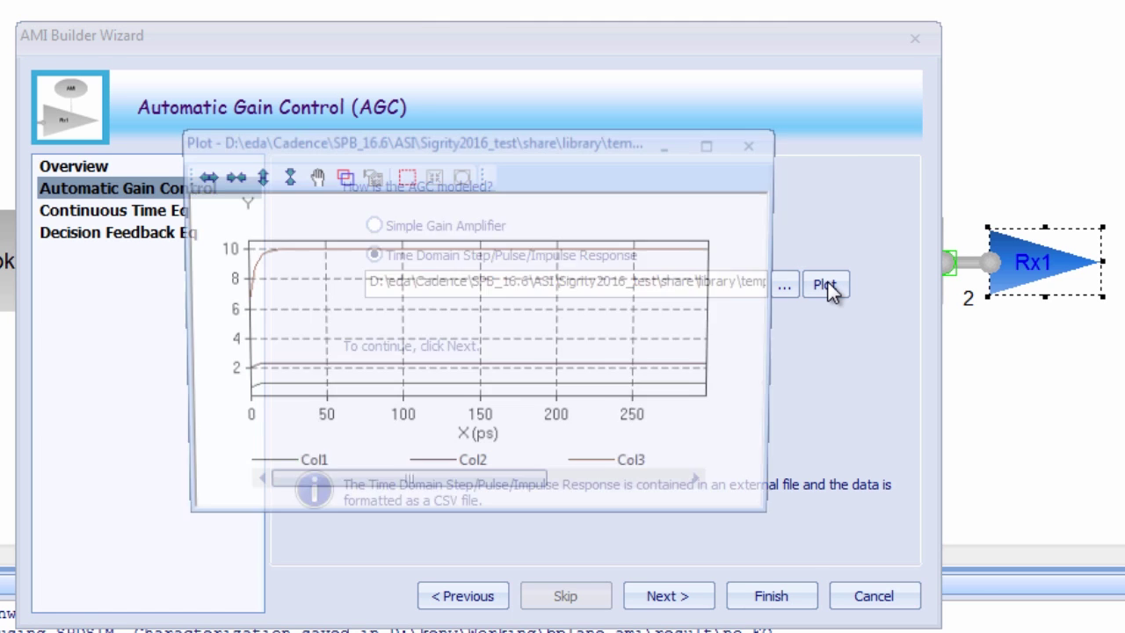
{"action": "left_click", "coordinate": [757, 143]}
- Model the AGC as a Simple Gain Amplifier with adaptation on and a 0.1 V target adaptation voltage
{"action": "left_click", "coordinate": [388, 232]}
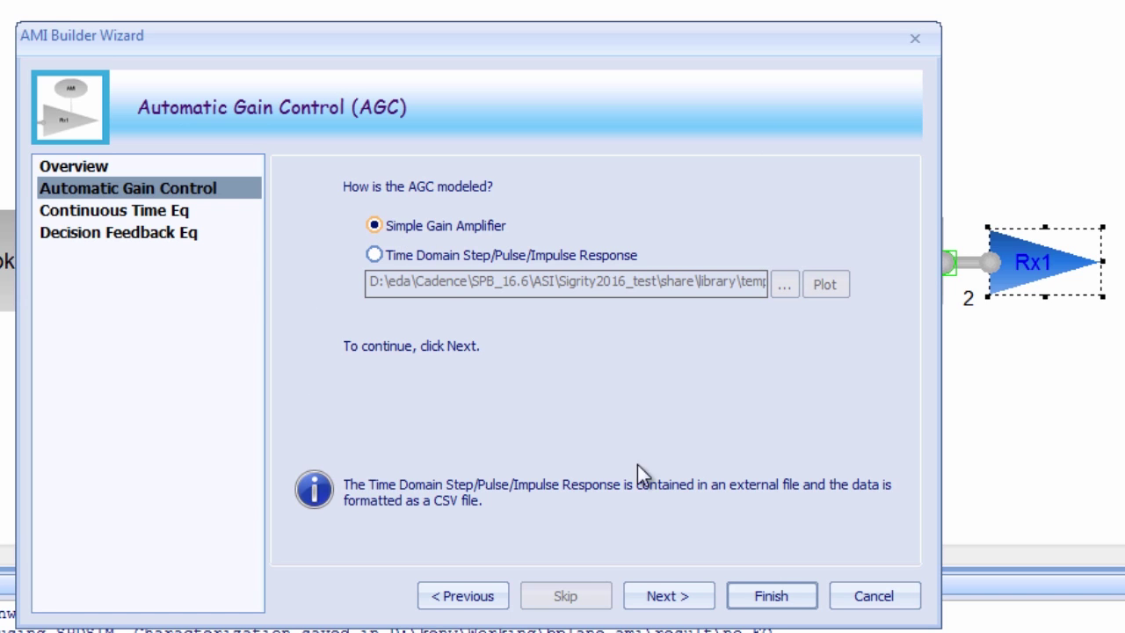
{"action": "left_click", "coordinate": [671, 604]}
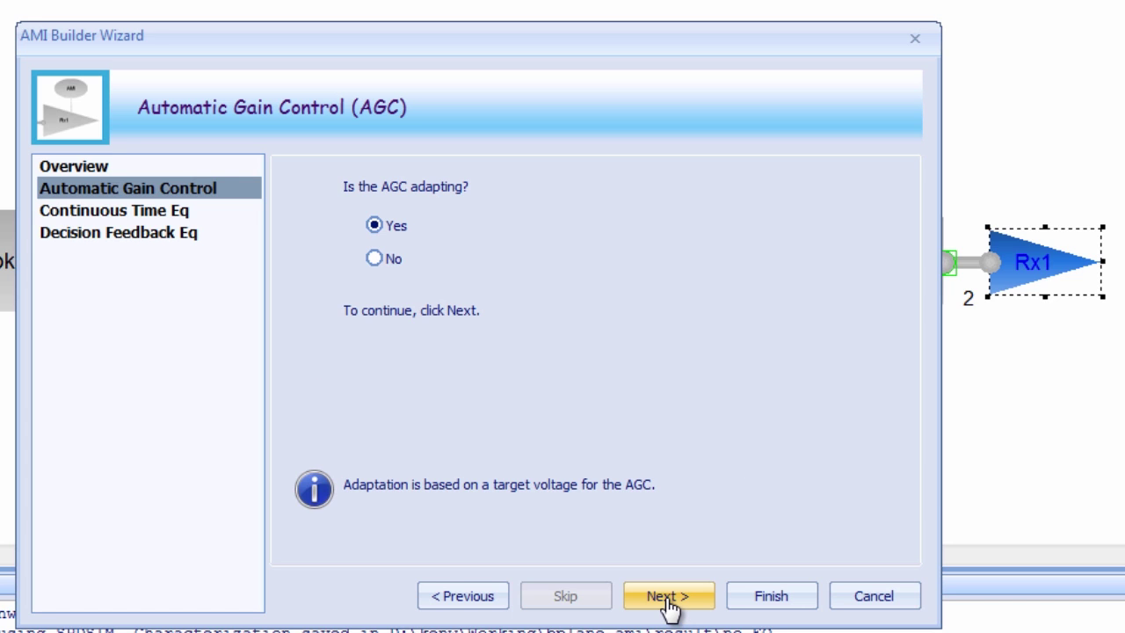
{"action": "left_click", "coordinate": [669, 602]}
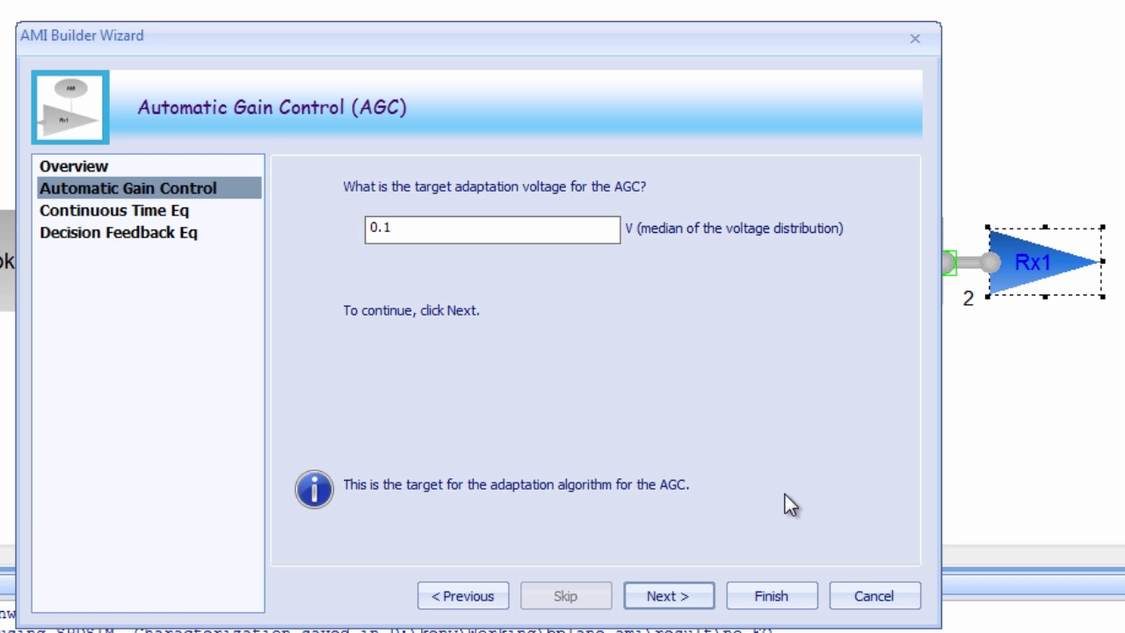
{"action": "left_click", "coordinate": [661, 604]}
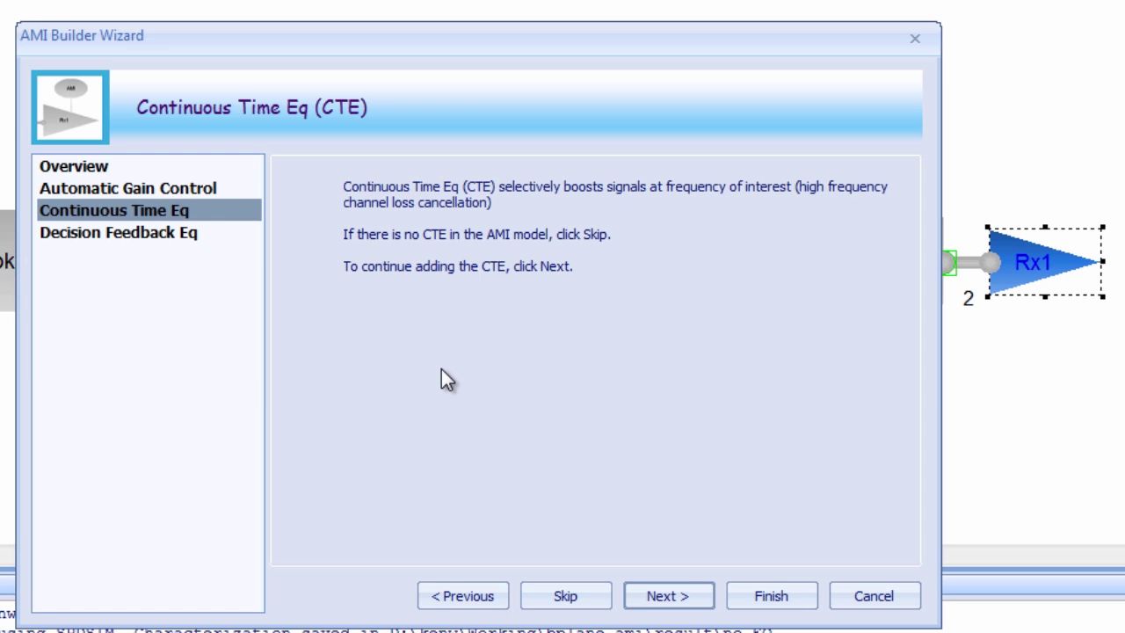
- Add a CTE modeled from the external TimeDomain Step/Impulse file td_narrowPulse_response.txt and plot its response curve
{"action": "left_click", "coordinate": [668, 594]}
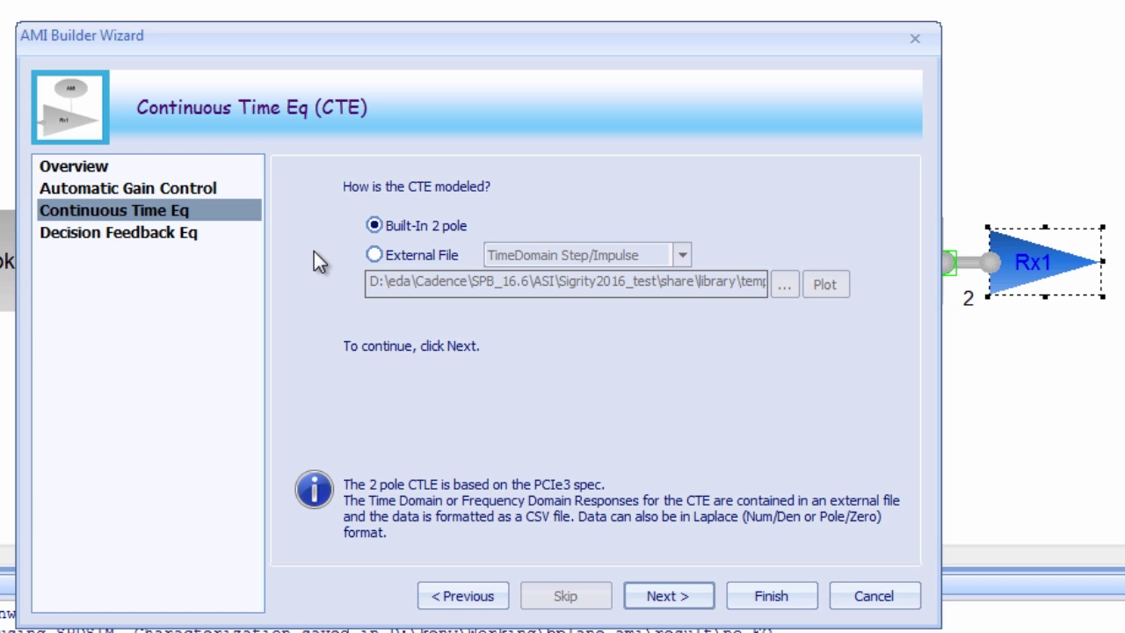
{"action": "left_click", "coordinate": [397, 256]}
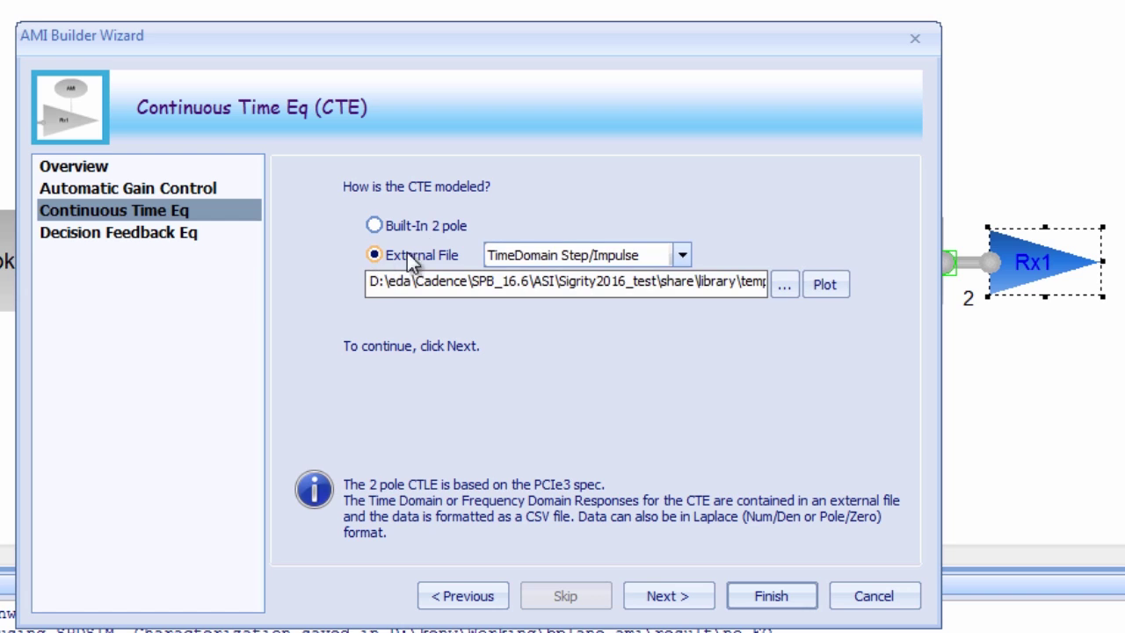
{"action": "left_click", "coordinate": [683, 255]}
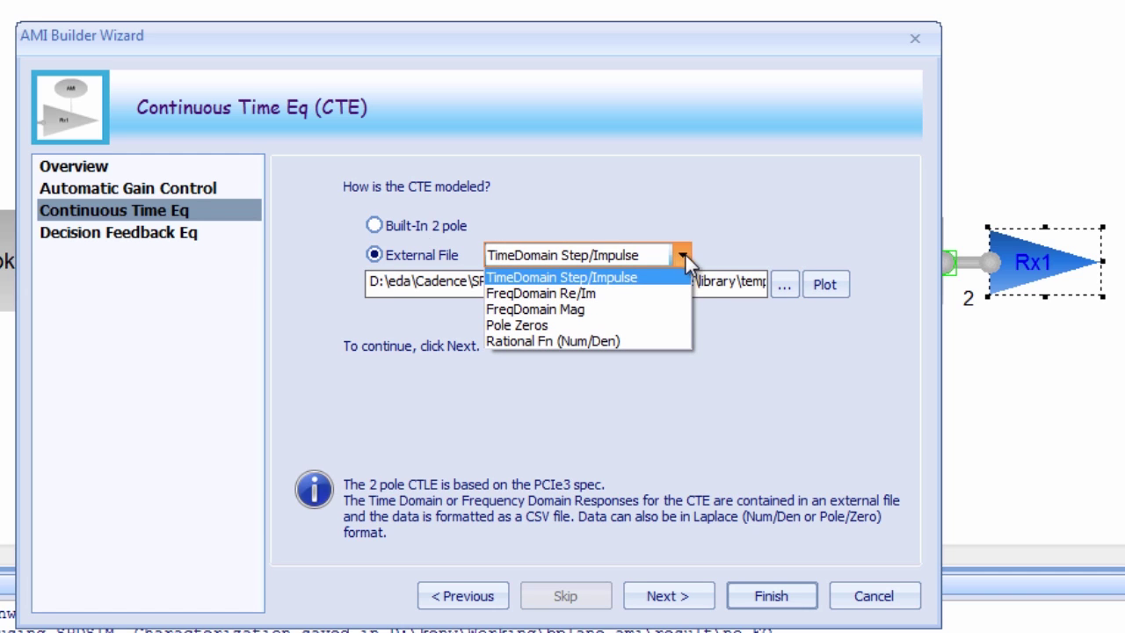
{"action": "left_click", "coordinate": [743, 327]}
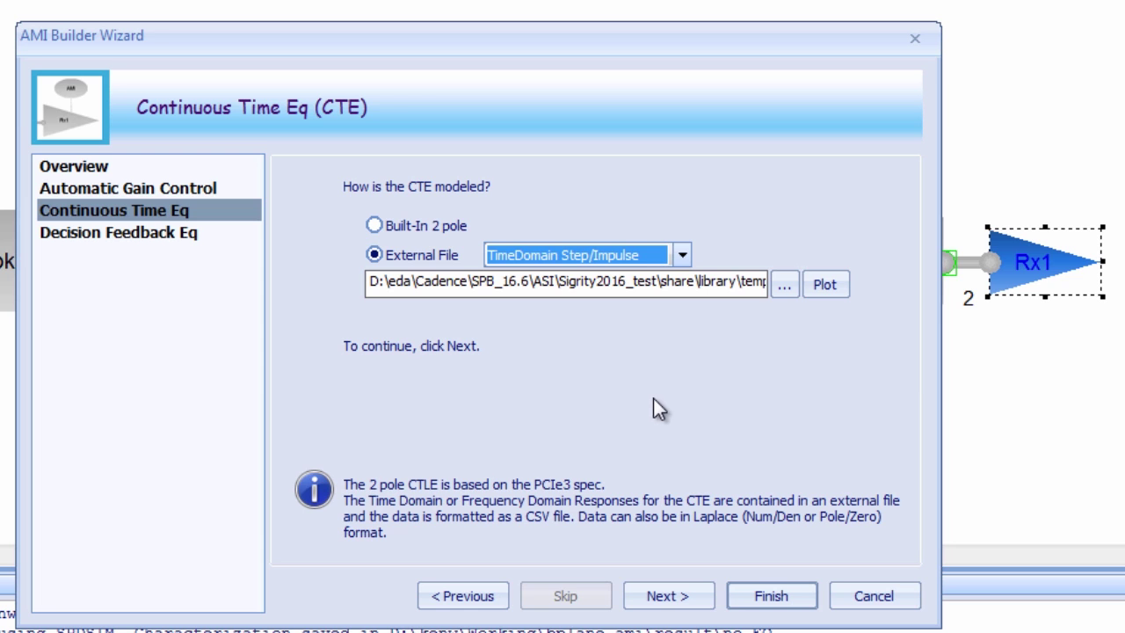
{"action": "left_click", "coordinate": [783, 285]}
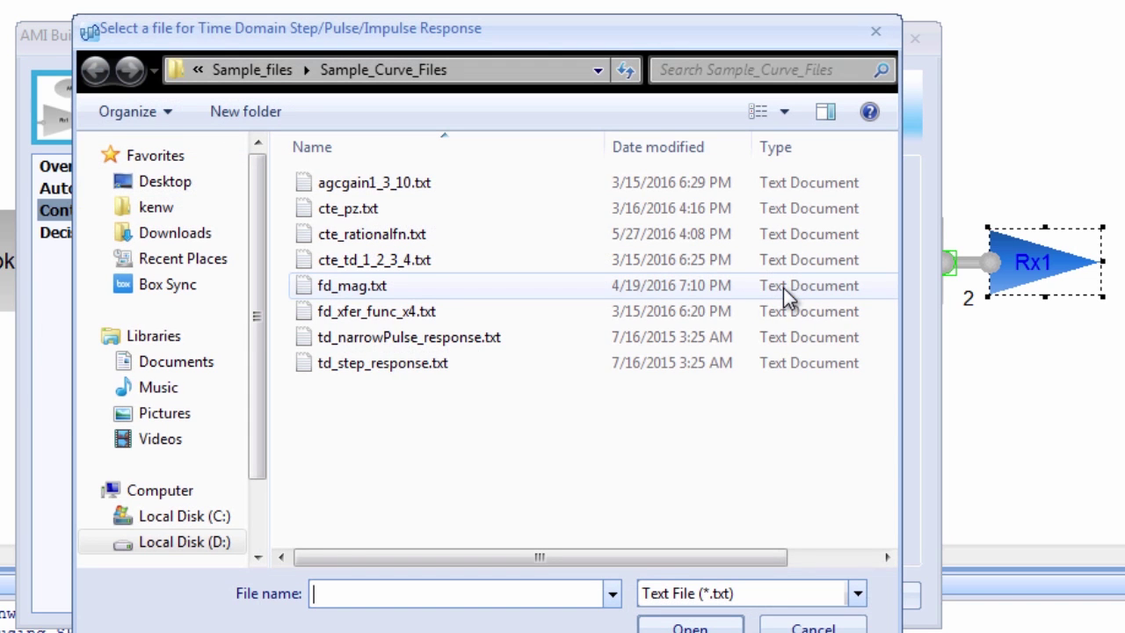
{"action": "left_click", "coordinate": [340, 344]}
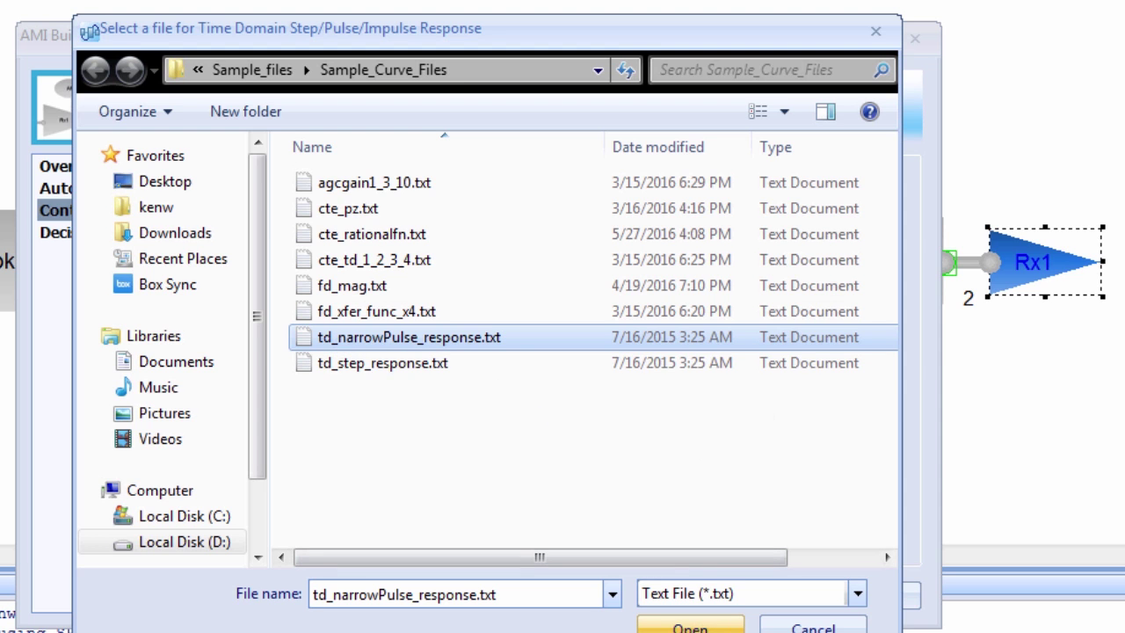
{"action": "left_click", "coordinate": [689, 626]}
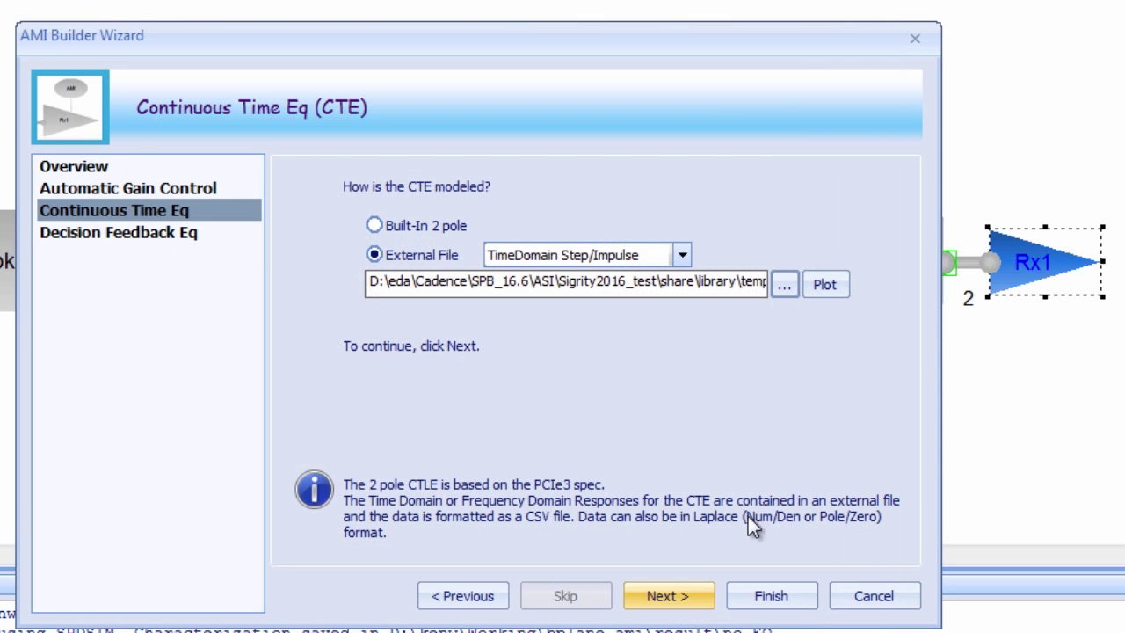
{"action": "left_click", "coordinate": [826, 287]}
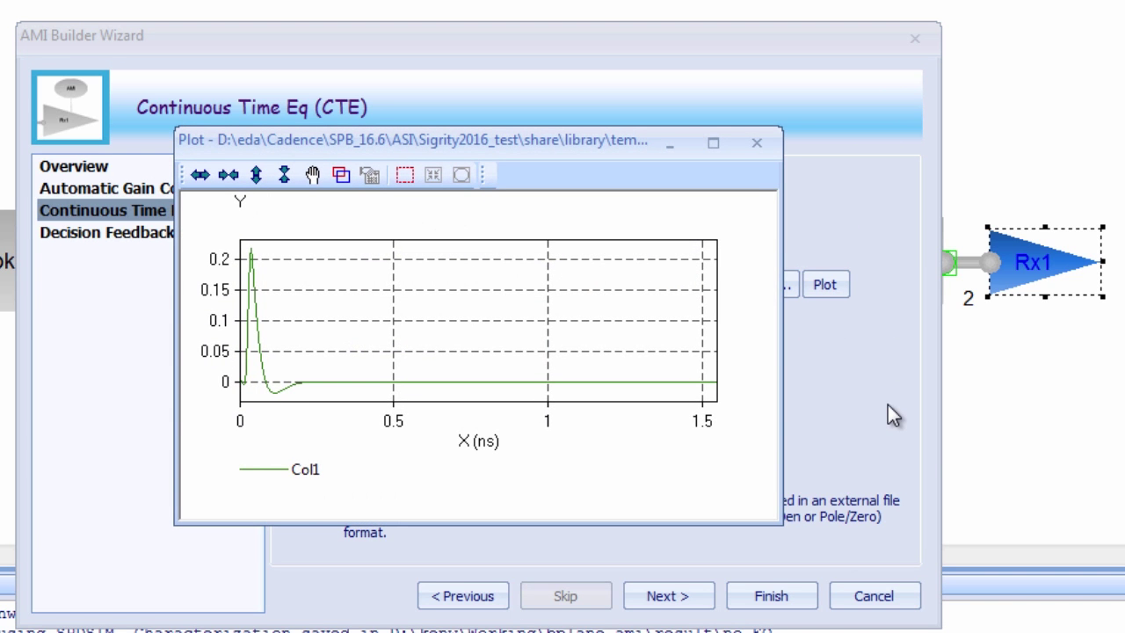
{"action": "left_click", "coordinate": [756, 145]}
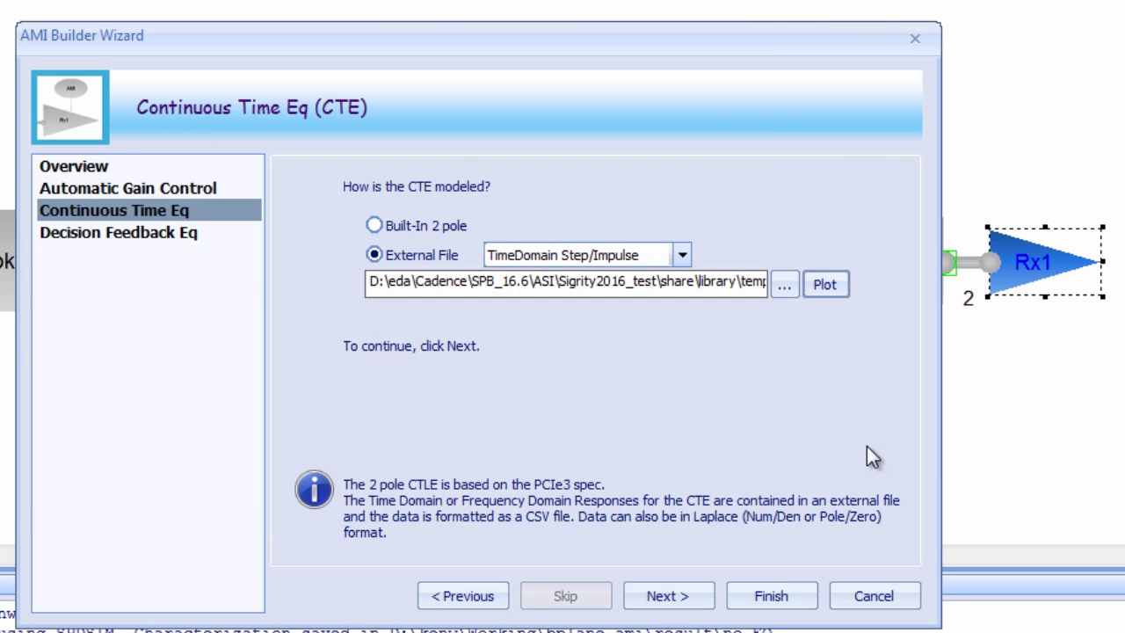
- Set the CTE to non-adapting and proceed to the decision feedback equalizer
{"action": "left_click", "coordinate": [666, 602]}
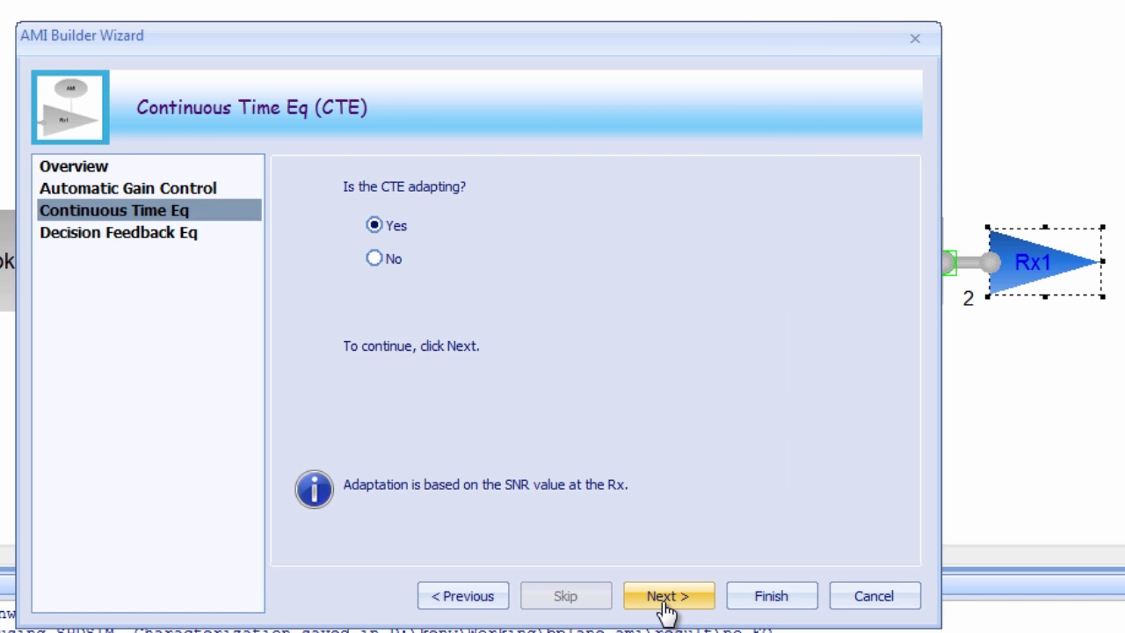
{"action": "left_click", "coordinate": [386, 258]}
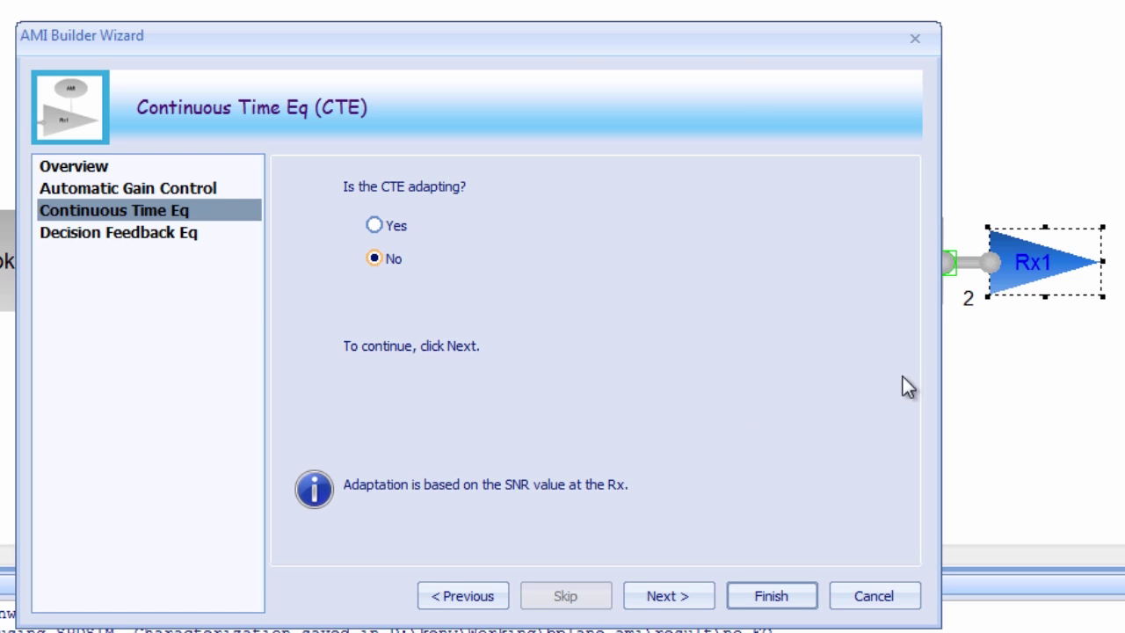
{"action": "left_click", "coordinate": [660, 599]}
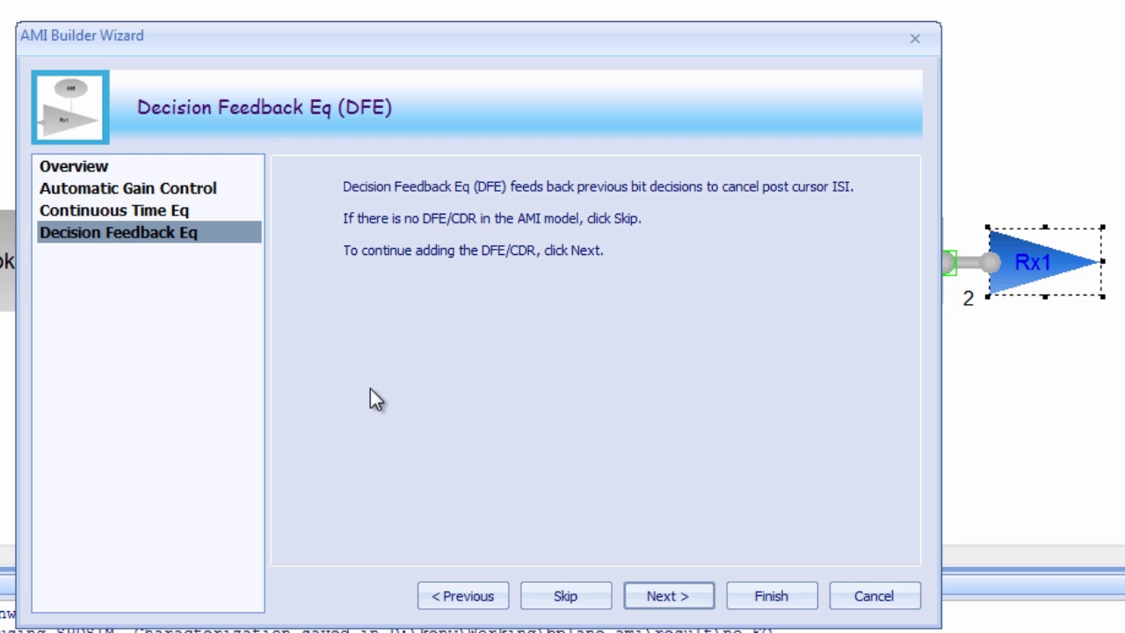
- Add a digital 5-tap DFE to the receiver model and finish the wizard to generate the AMI model
{"action": "left_click", "coordinate": [663, 597]}
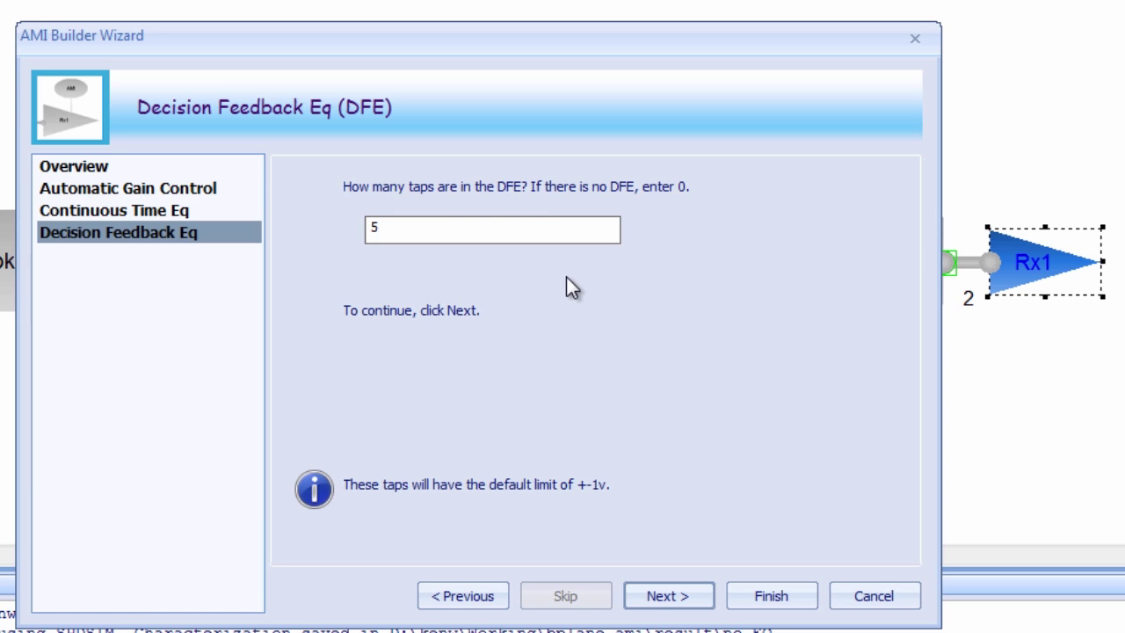
{"action": "left_click", "coordinate": [658, 597]}
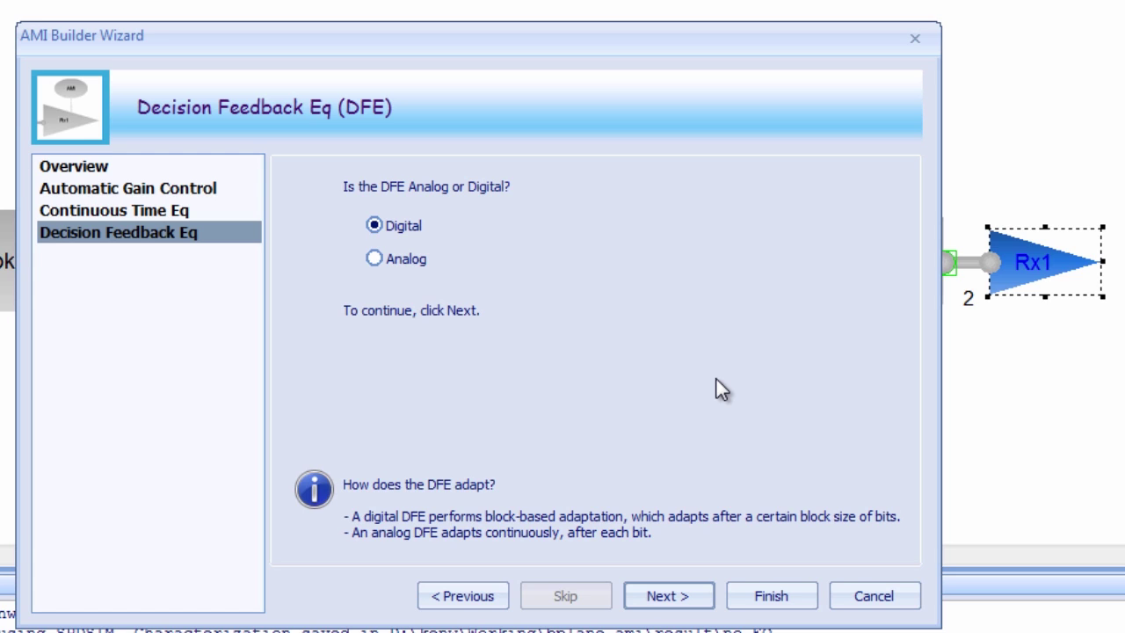
{"action": "left_click", "coordinate": [661, 601]}
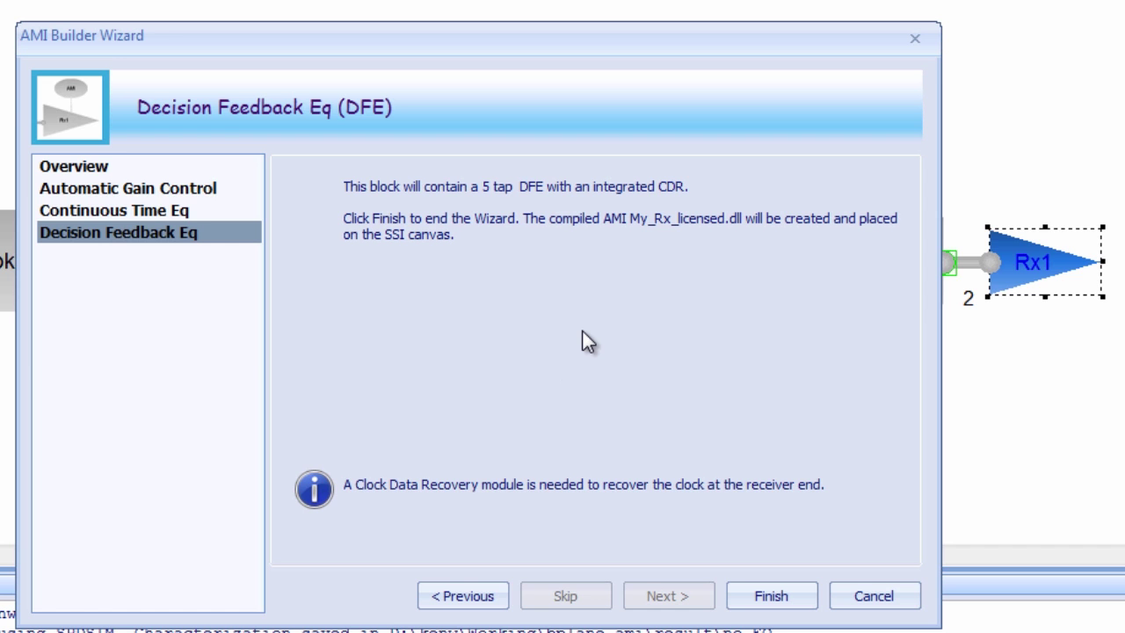
{"action": "left_click", "coordinate": [763, 598]}
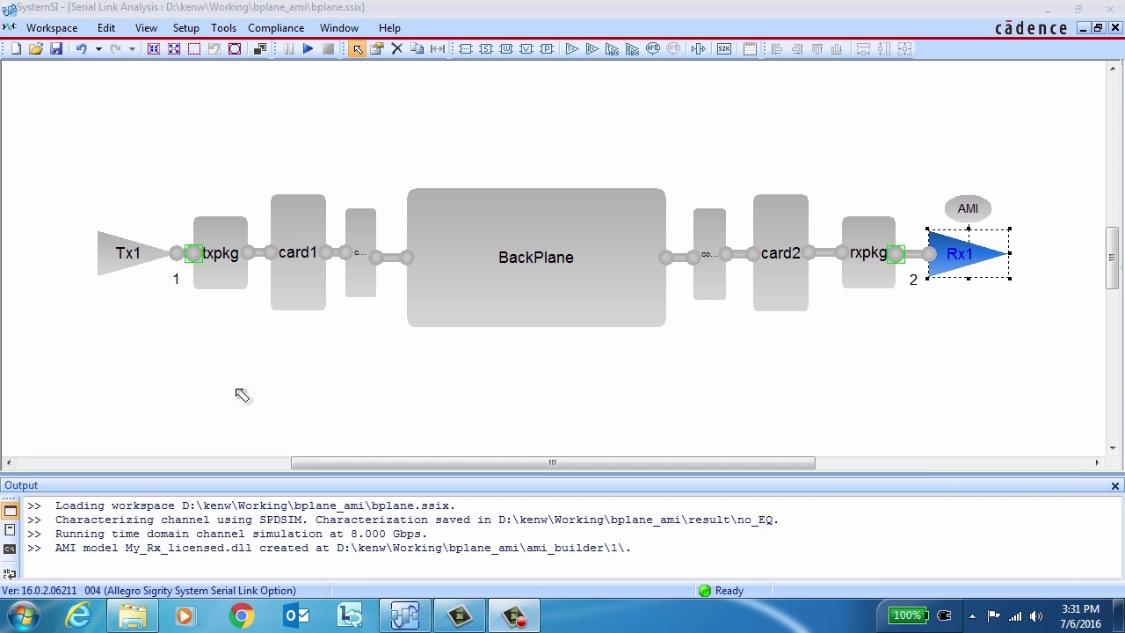
- Open the properties of Rx1's AMI block and examine the model-specific AGC and CTE parameters
{"action": "double_click", "coordinate": [967, 208]}
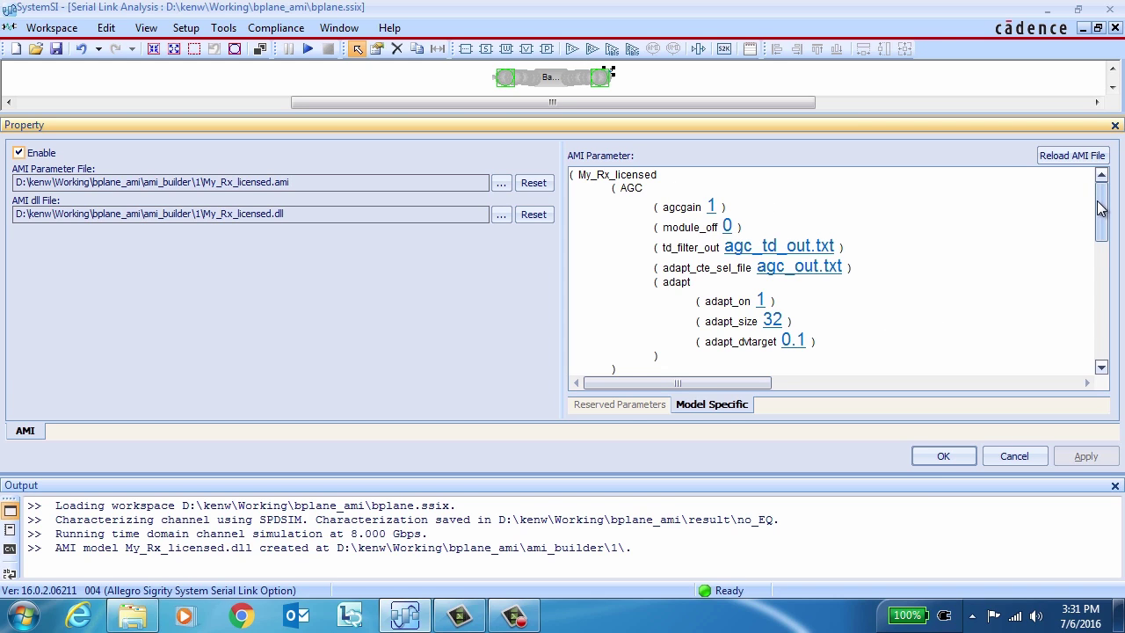
{"action": "left_click_drag", "start_coordinate": [1102, 203], "coordinate": [1097, 255]}
{"action": "mouse_move", "coordinate": [753, 385]}
{"action": "left_mouse_down"}
{"action": "mouse_move", "coordinate": [1070, 387]}
{"action": "mouse_move", "coordinate": [741, 389]}
{"action": "left_mouse_up"}
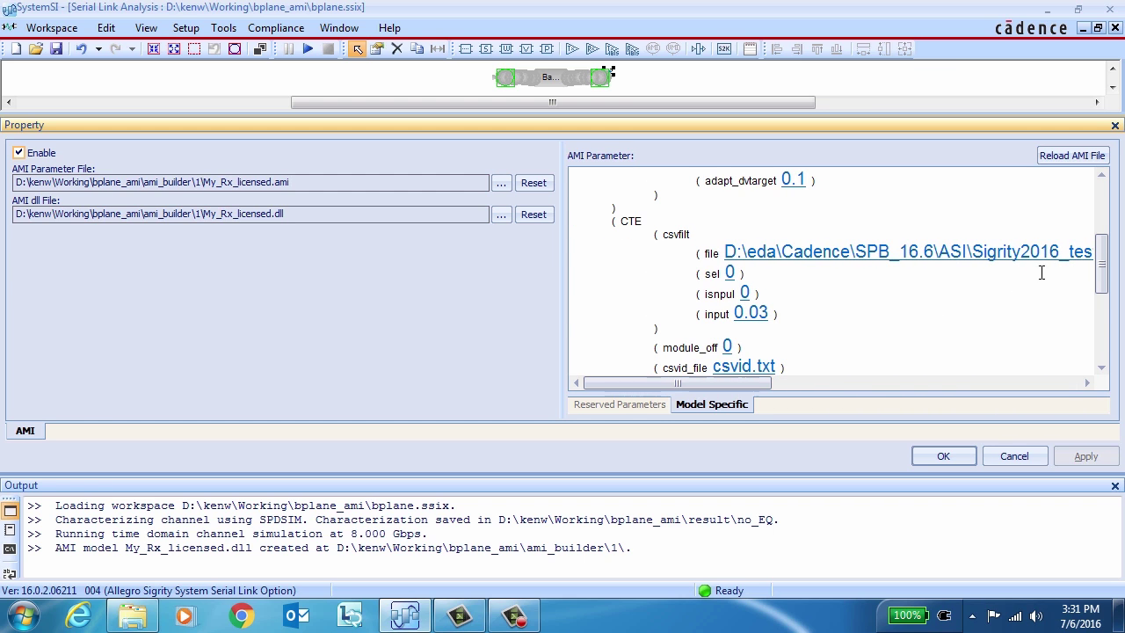
- Leave the AMI properties unsaved, then simulate the equalized link as rx_EQ and watch the DFE tap coefficient plot during the run
{"action": "left_click_drag", "start_coordinate": [1103, 261], "coordinate": [1115, 230]}
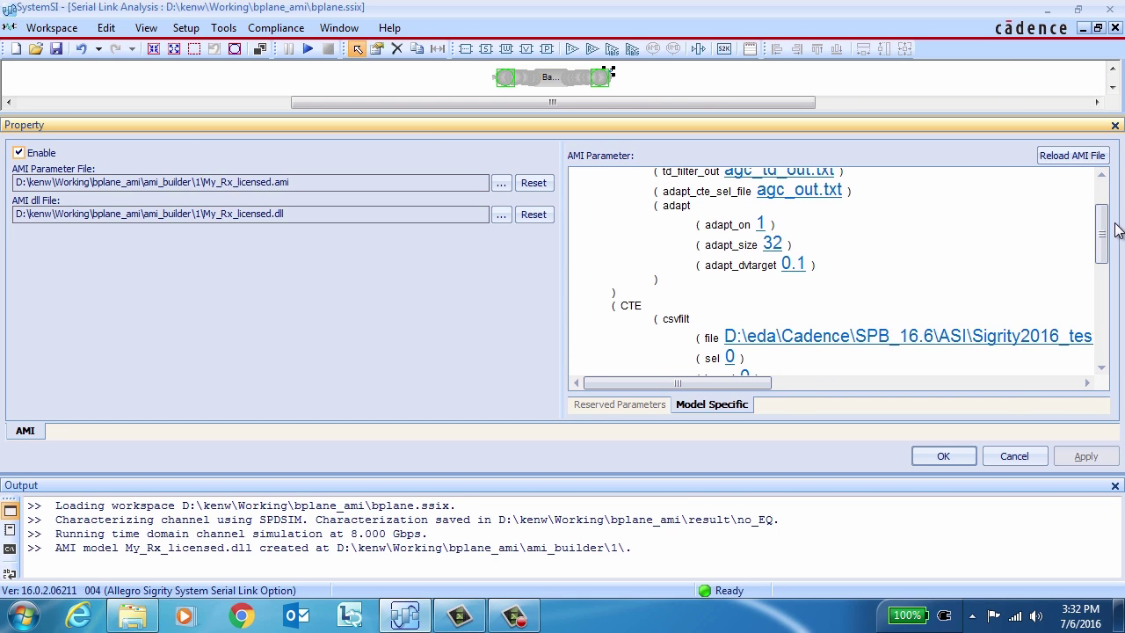
{"action": "left_click", "coordinate": [1019, 458]}
{"action": "left_click", "coordinate": [308, 50]}
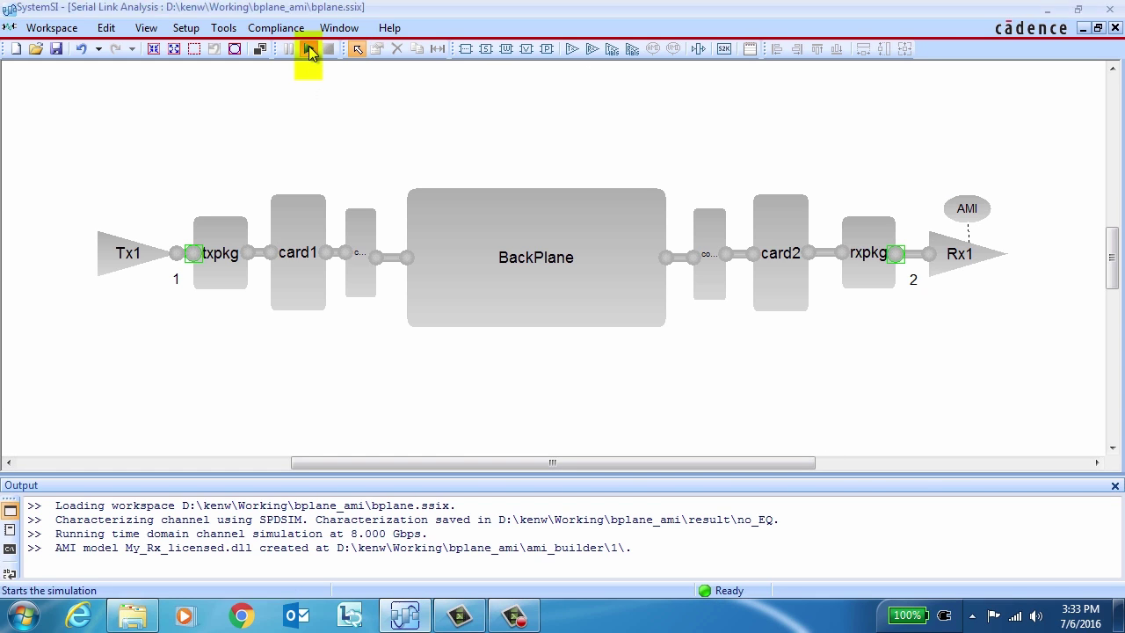
{"action": "type", "text": "no_EQ"}
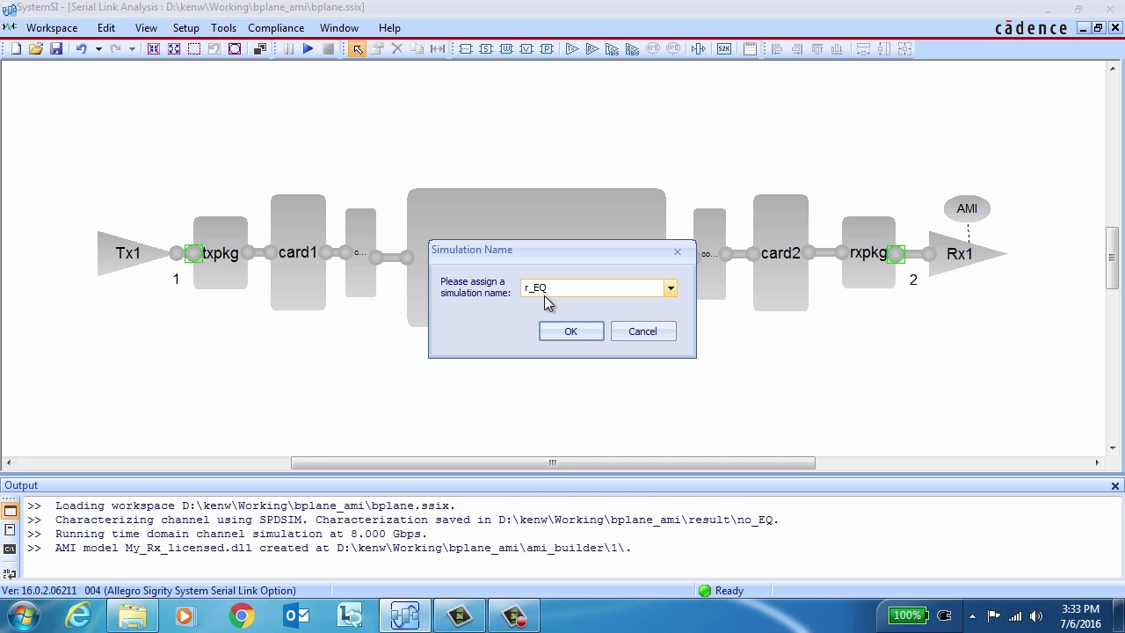
{"action": "left_click", "coordinate": [573, 334]}
{"action": "left_click_drag", "start_coordinate": [858, 64], "coordinate": [1101, 443]}
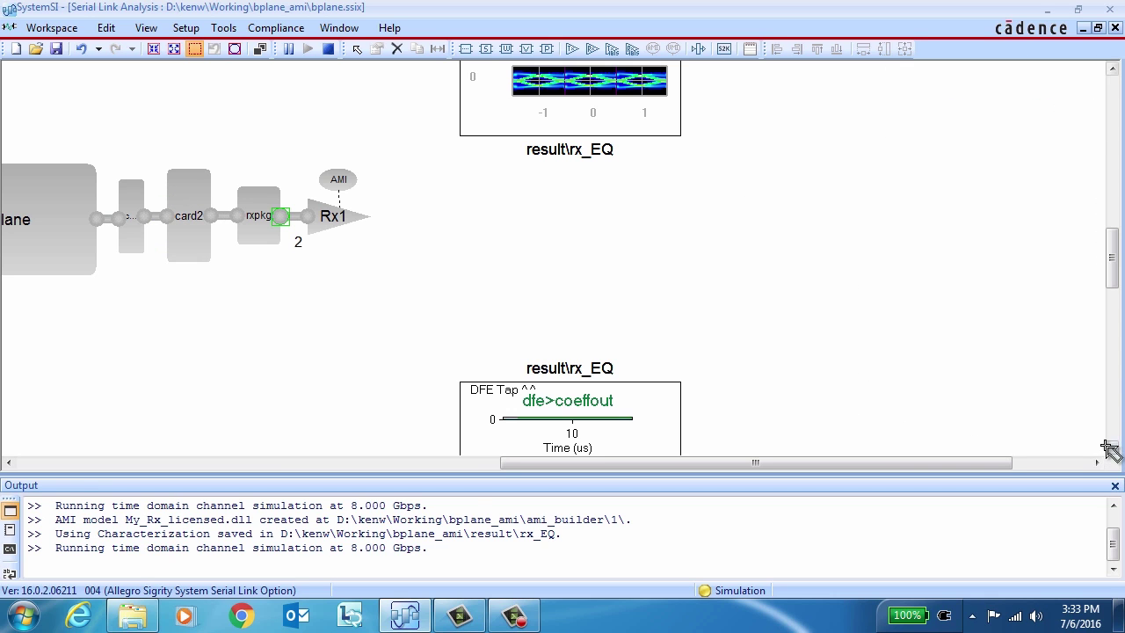
{"action": "left_click_drag", "start_coordinate": [441, 349], "coordinate": [728, 458]}
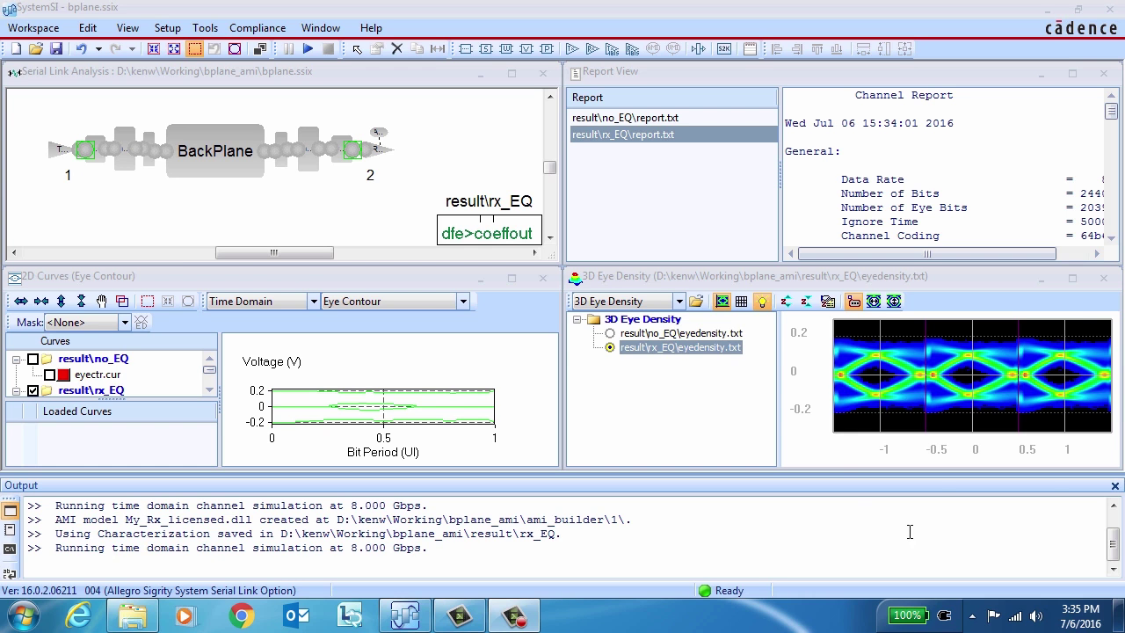
- Enlarge the 3D Eye Density plot and compare the no_EQ and rx_EQ eye densities, ending on the rx_EQ result
{"action": "left_click", "coordinate": [1073, 279]}
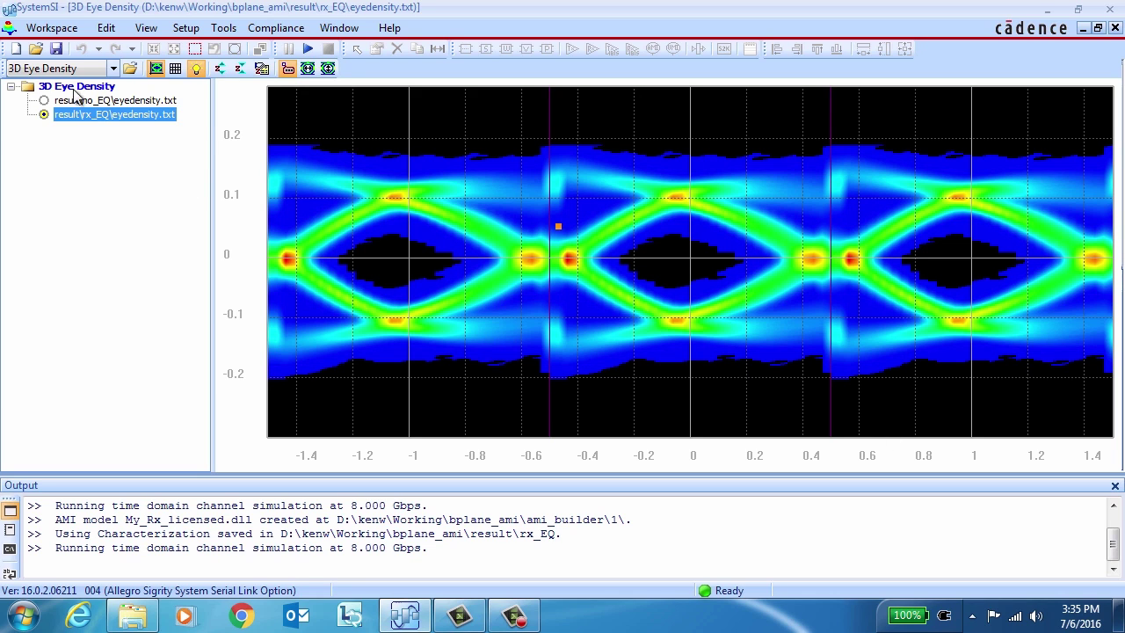
{"action": "left_click", "coordinate": [44, 102]}
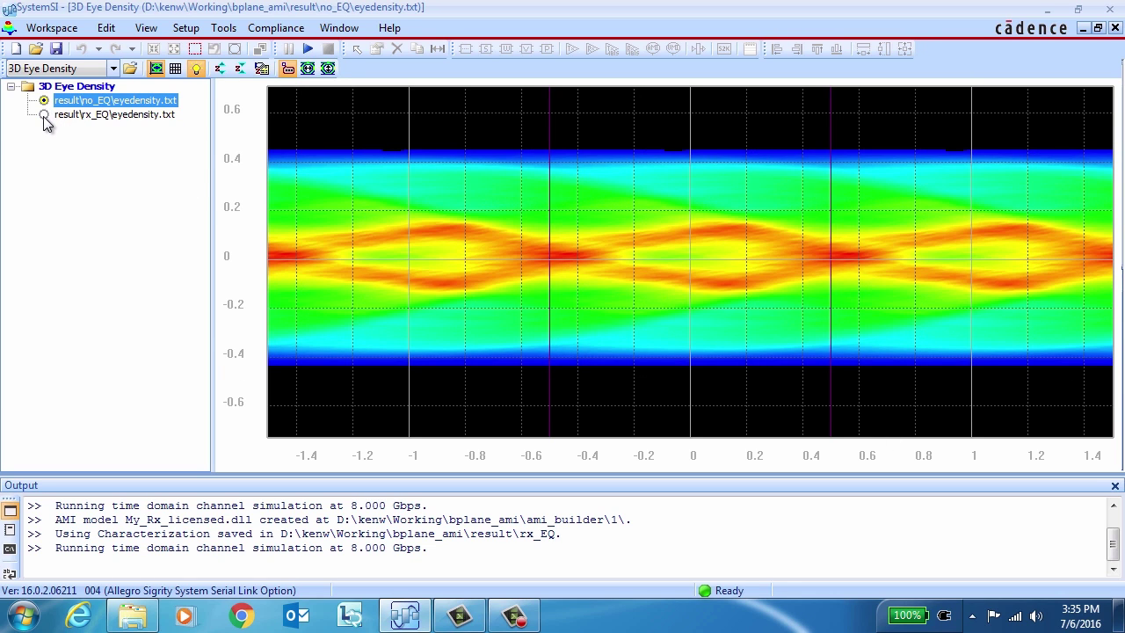
{"action": "left_click", "coordinate": [44, 115]}
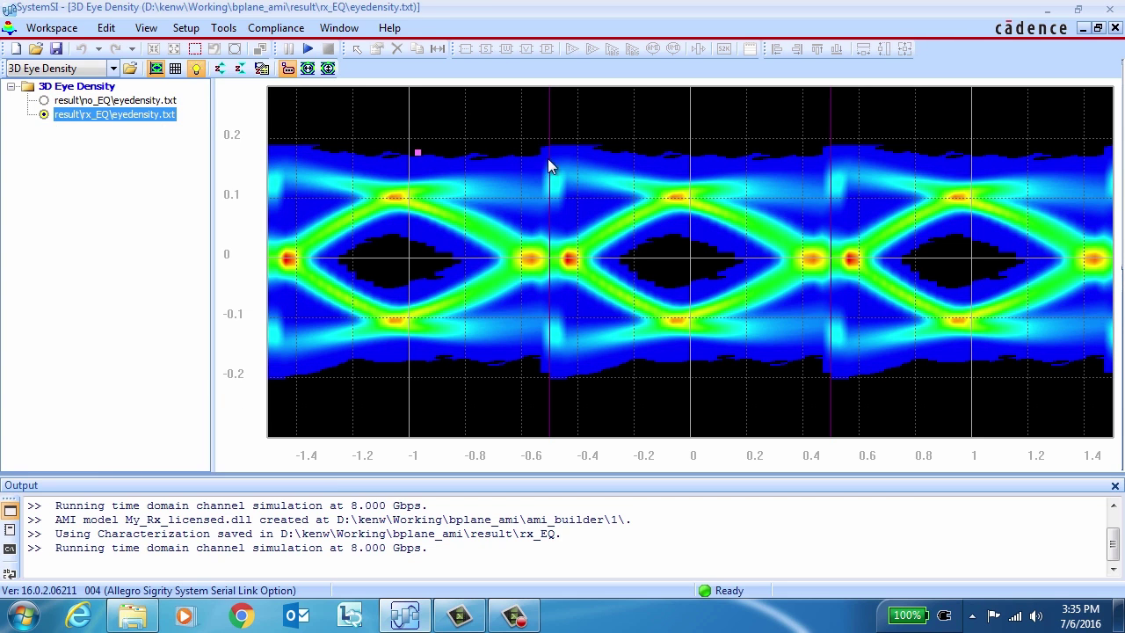